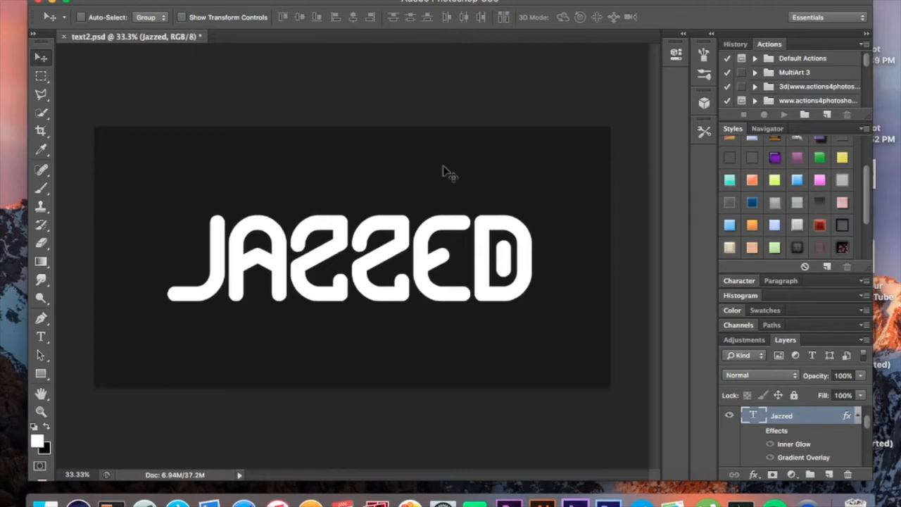
Turn on the layer effects of the Jazzed text layer.
click(43, 338)
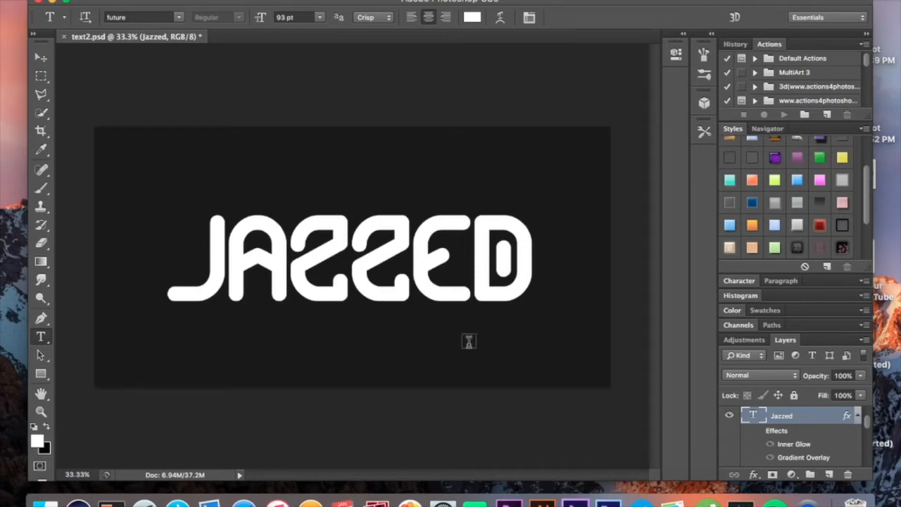
click(759, 431)
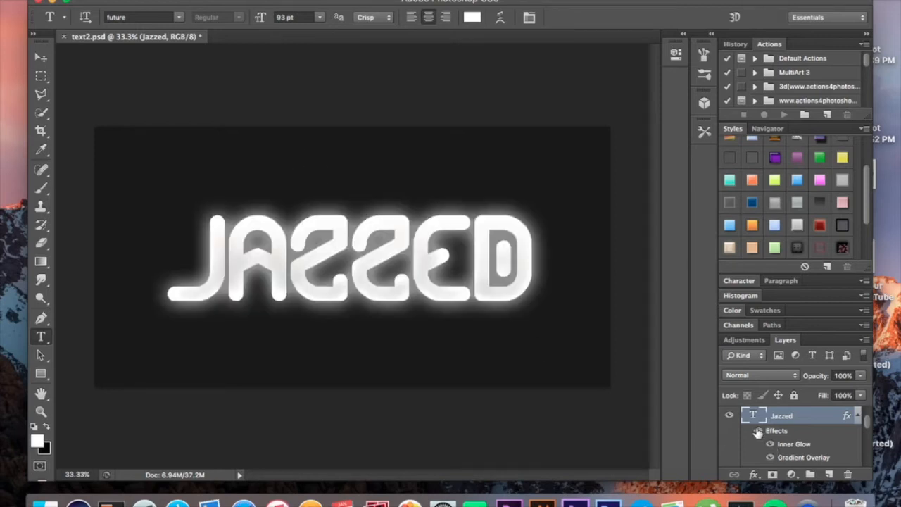
Examine the Jazzed layer's Inner Glow, Gradient Overlay colour stop and Outer Glow settings in its layer style.
double_click(813, 416)
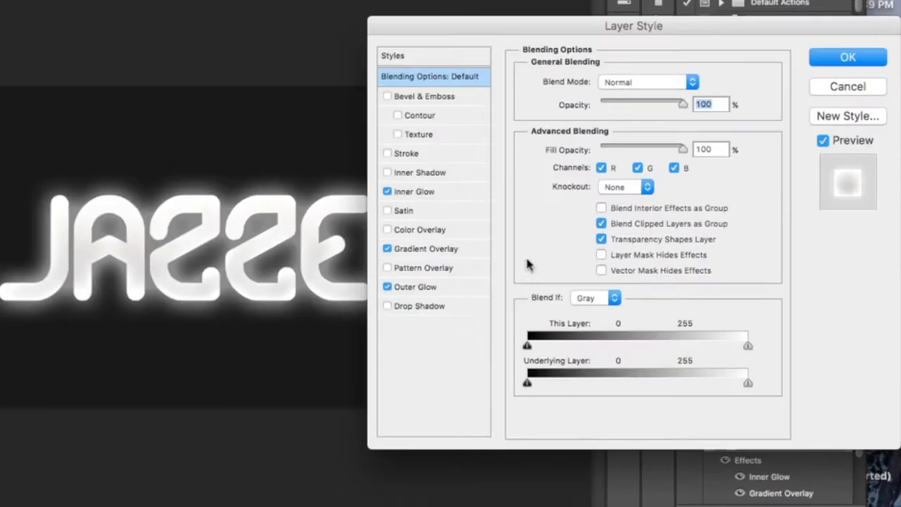
click(441, 193)
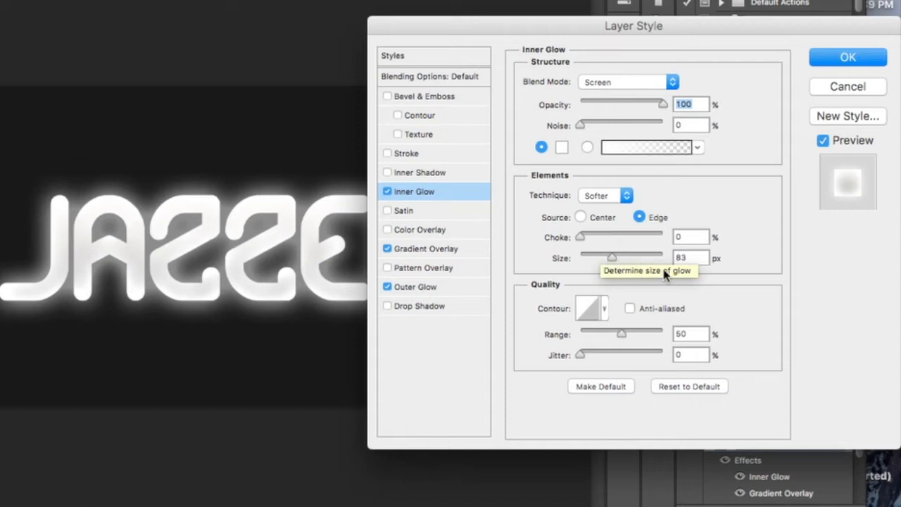
click(442, 252)
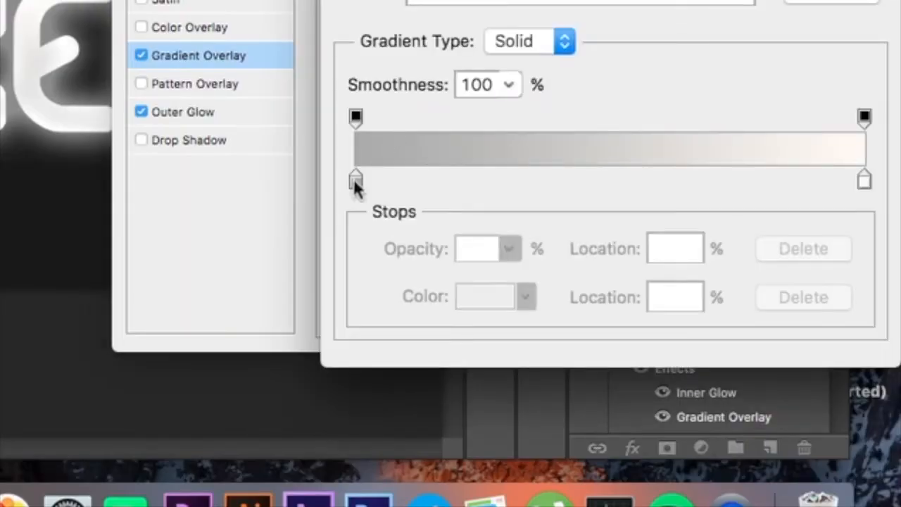
click(355, 182)
click(491, 296)
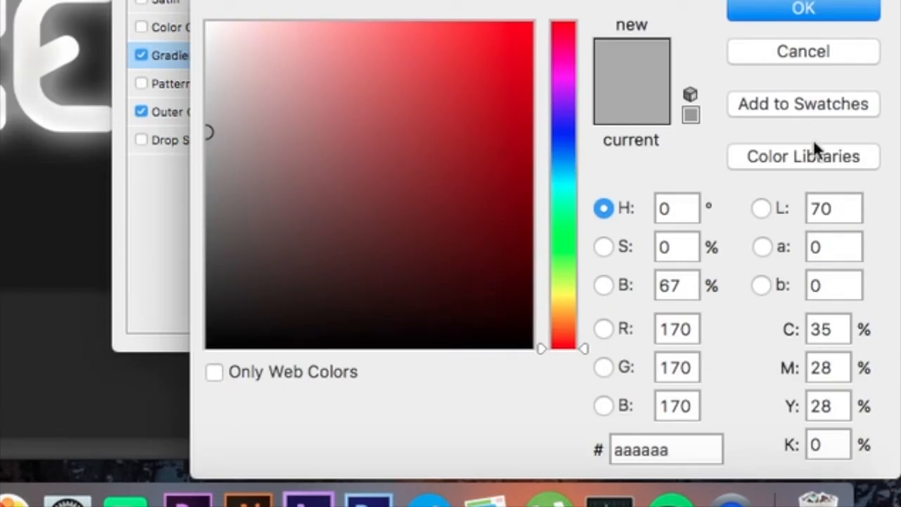
click(788, 53)
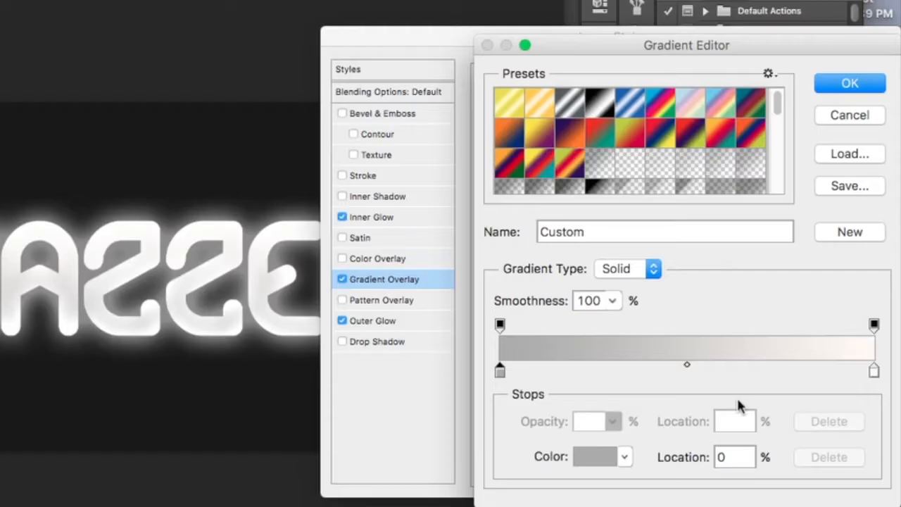
key(Return)
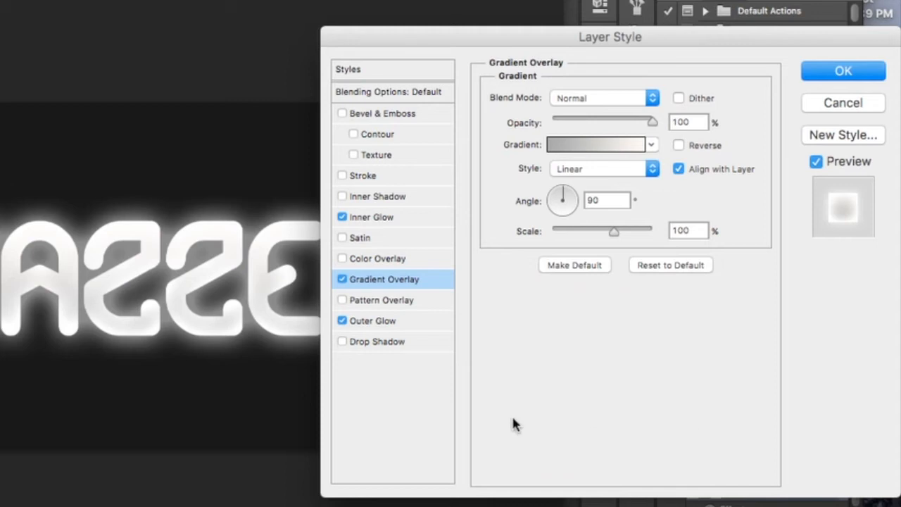
click(356, 324)
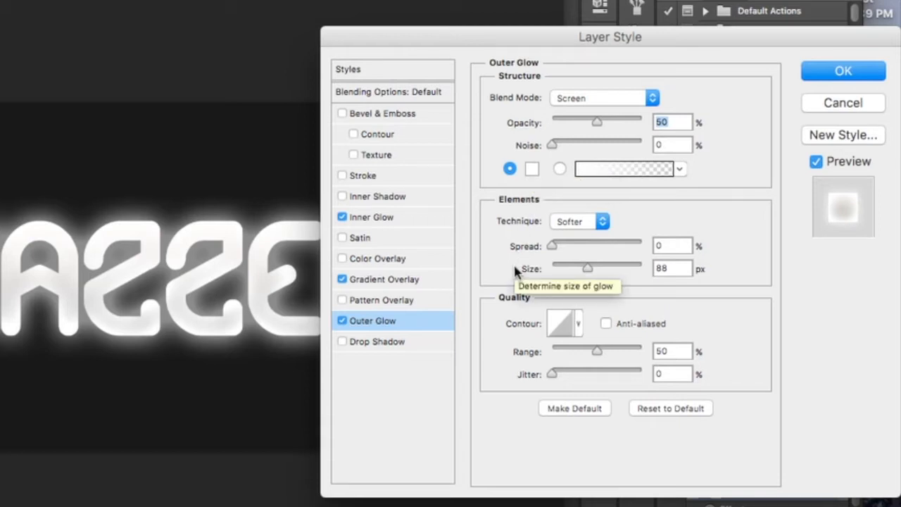
key(Return)
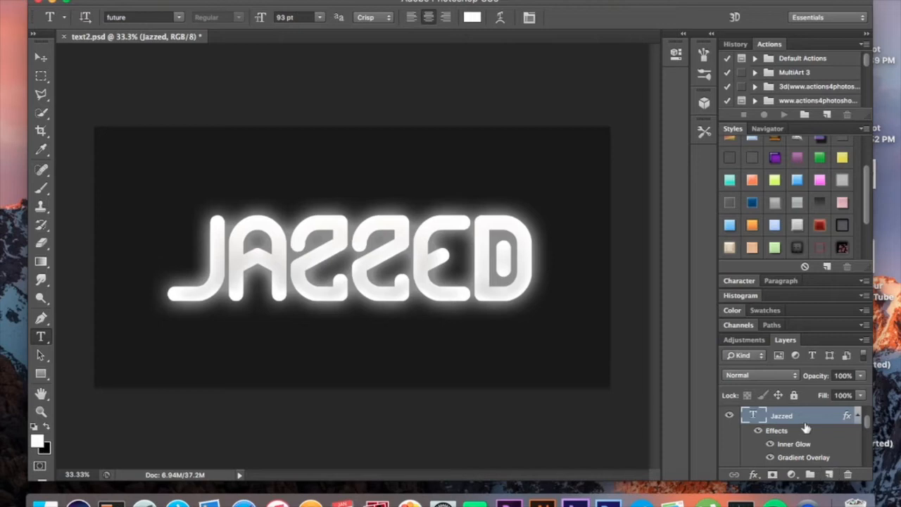
Swap the foreground and background colours, and show the Overlay clouds layer, Layer 5, above the Jazzed text.
scroll(807, 427, up, 2)
key(x)
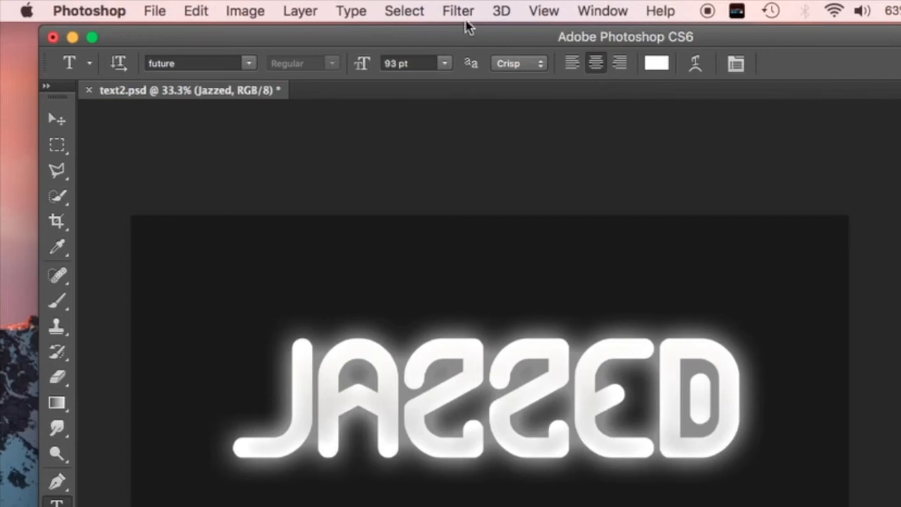
click(466, 11)
mouse_move(611, 318)
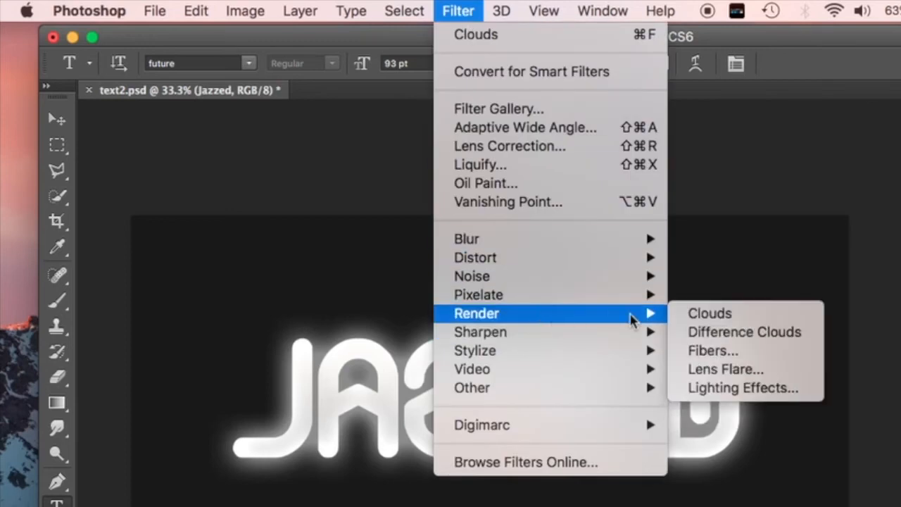
click(445, 8)
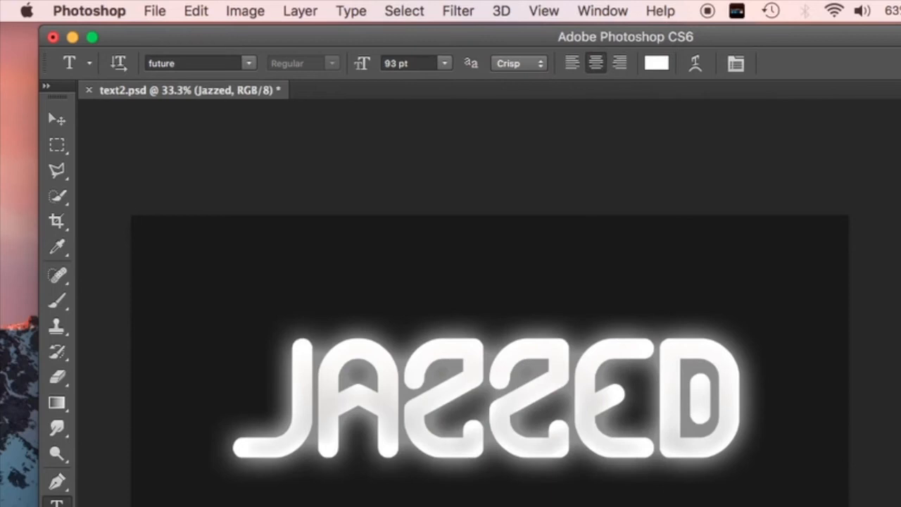
key(ctrl+alt+shift+n)
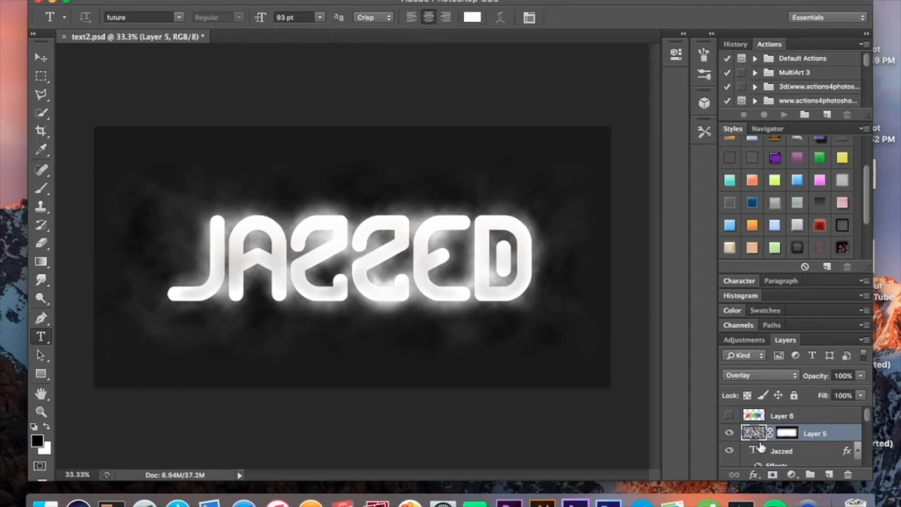
Turn on the visibility of Layer 3, just above the dark background layer.
scroll(760, 441, down, 8)
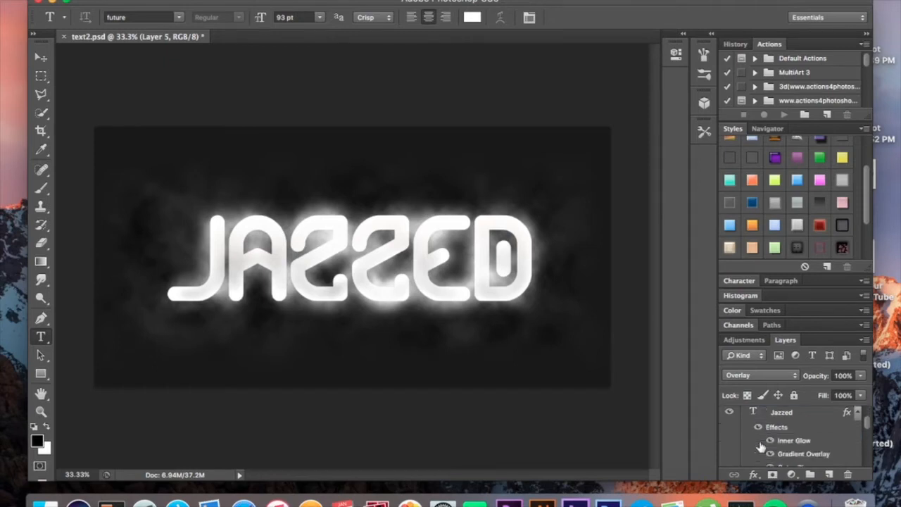
scroll(757, 444, down, 1)
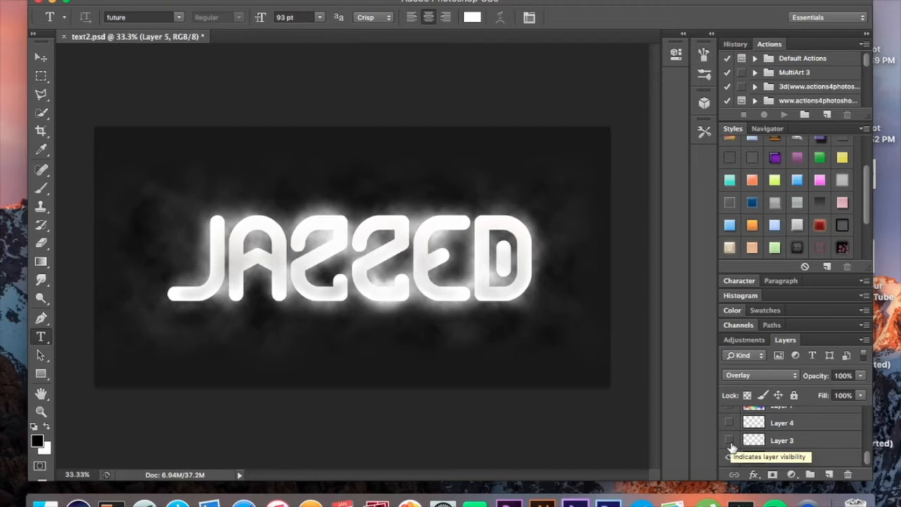
click(729, 441)
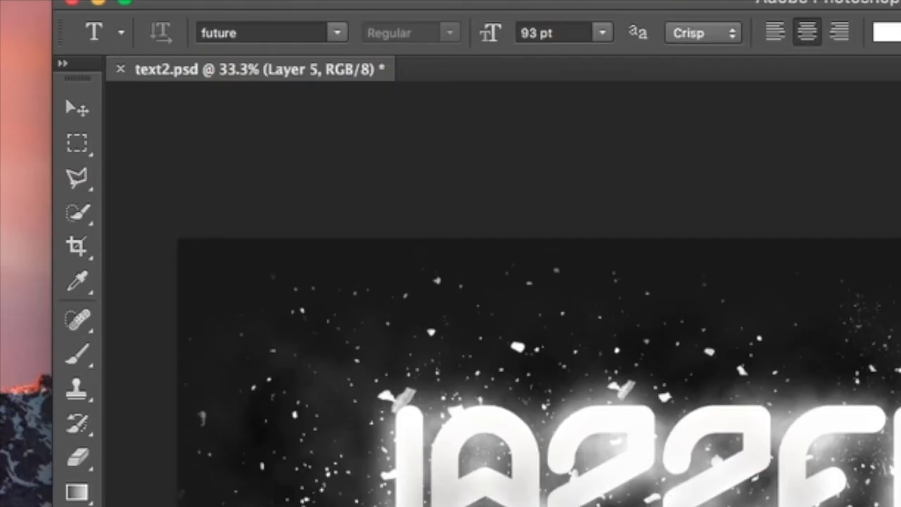
Look through the Brush tool's presets down to the large particle brushes, leaving the current brush selected.
click(76, 354)
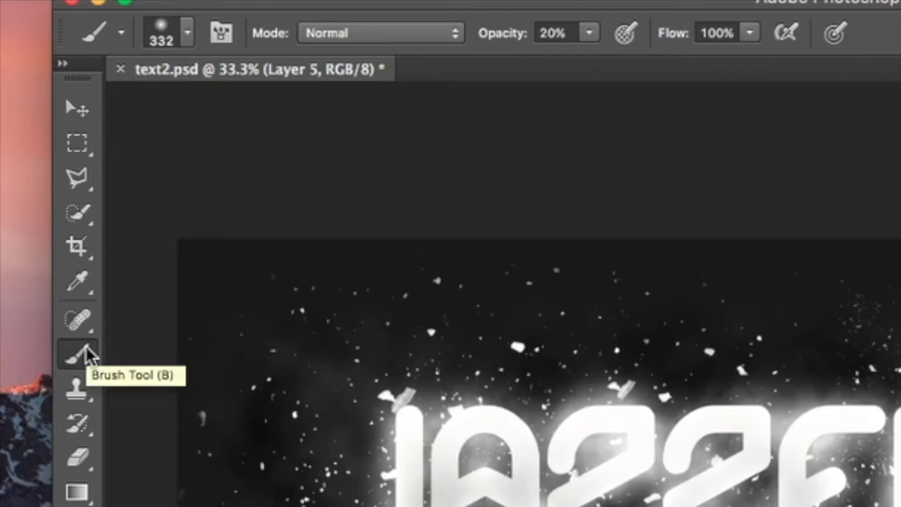
click(187, 33)
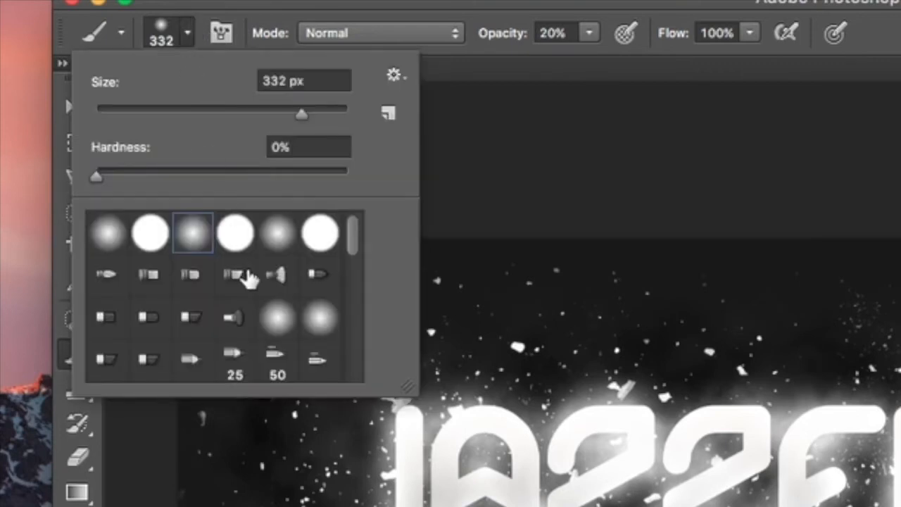
scroll(250, 301, down, 10)
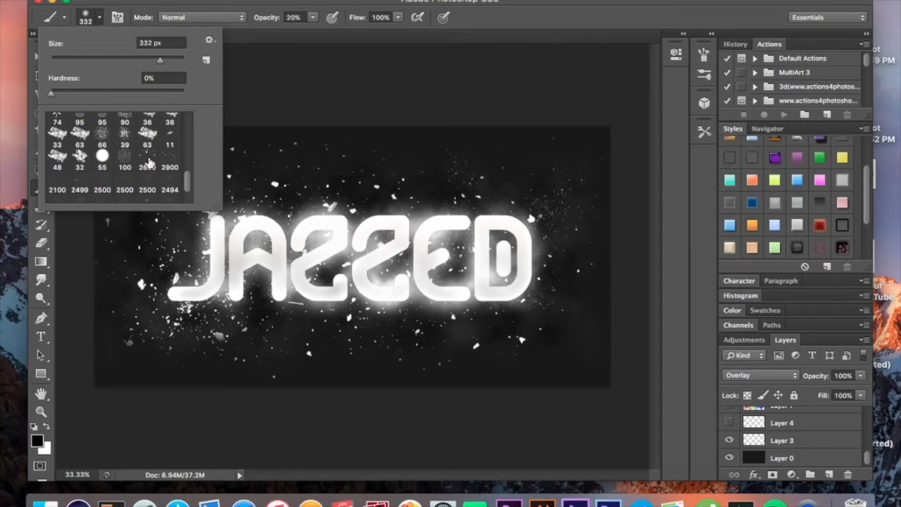
click(99, 21)
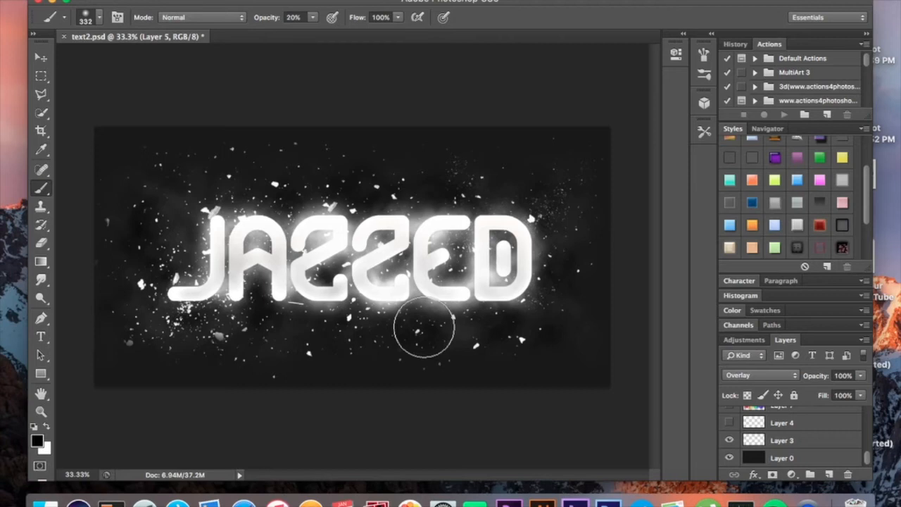
click(41, 59)
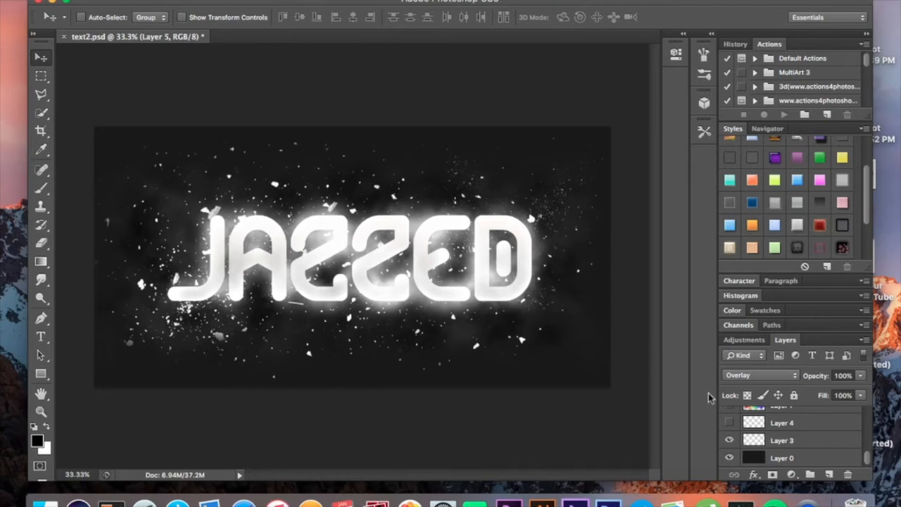
Select Layer 4 and turn on its visibility.
click(789, 428)
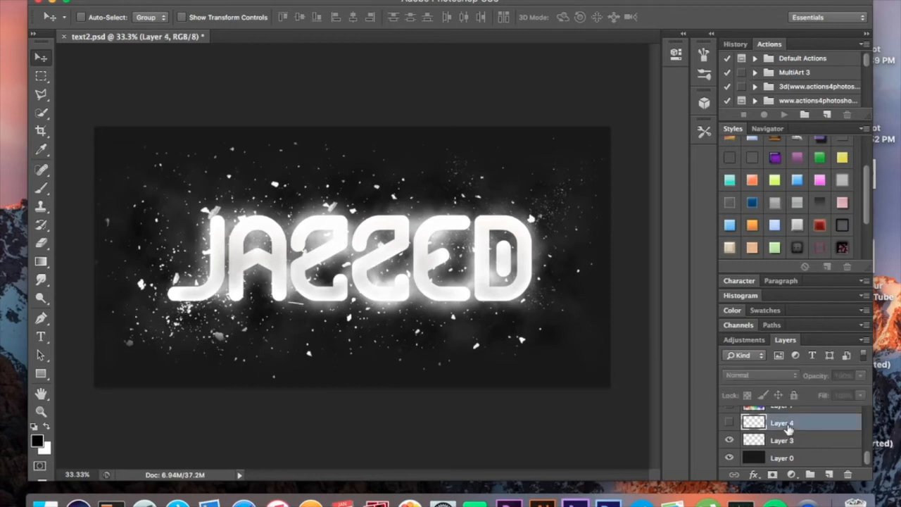
click(328, 2)
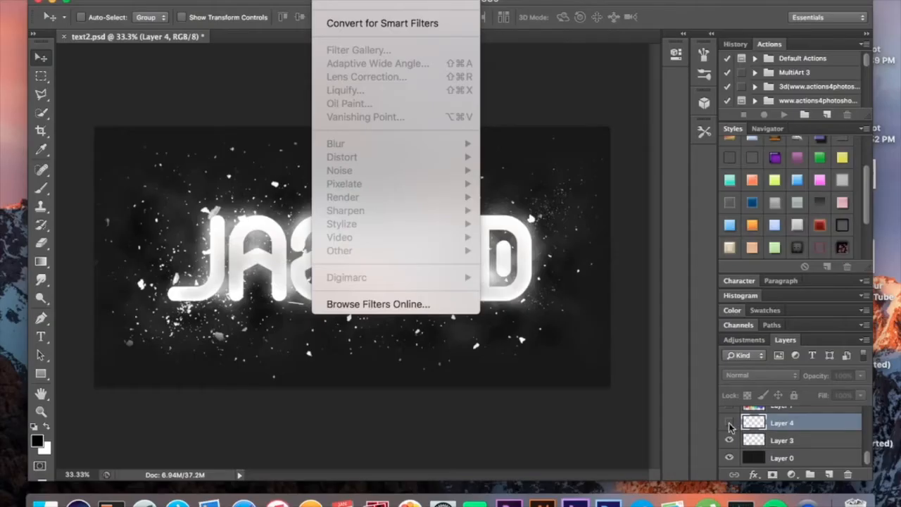
click(730, 423)
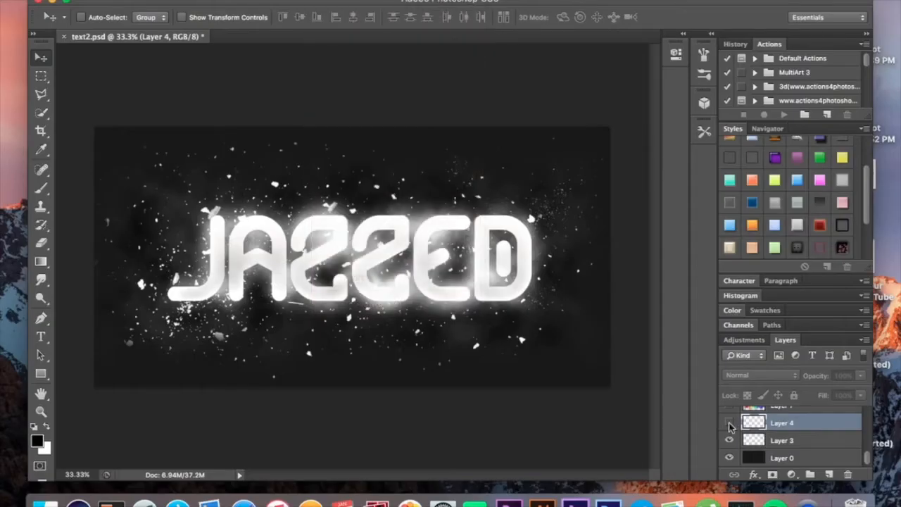
click(731, 423)
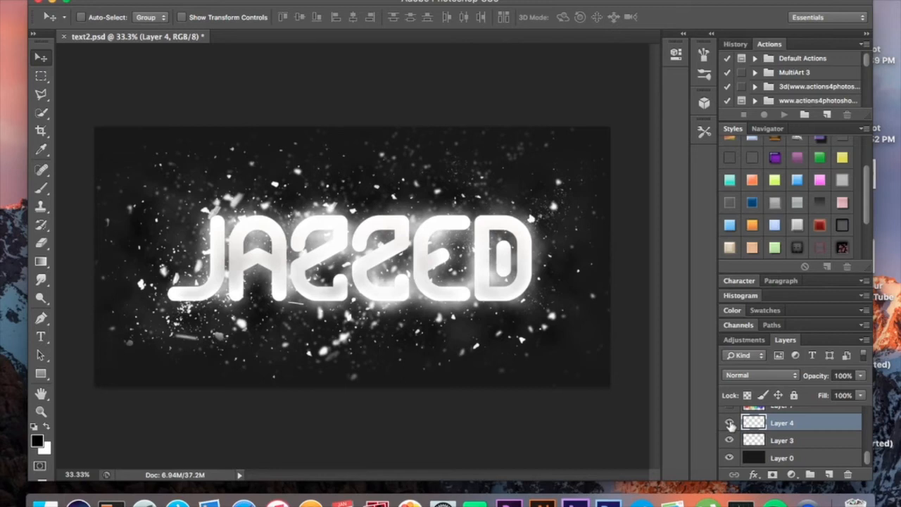
Add a new empty layer directly above Layer 4.
scroll(781, 450, up, 3)
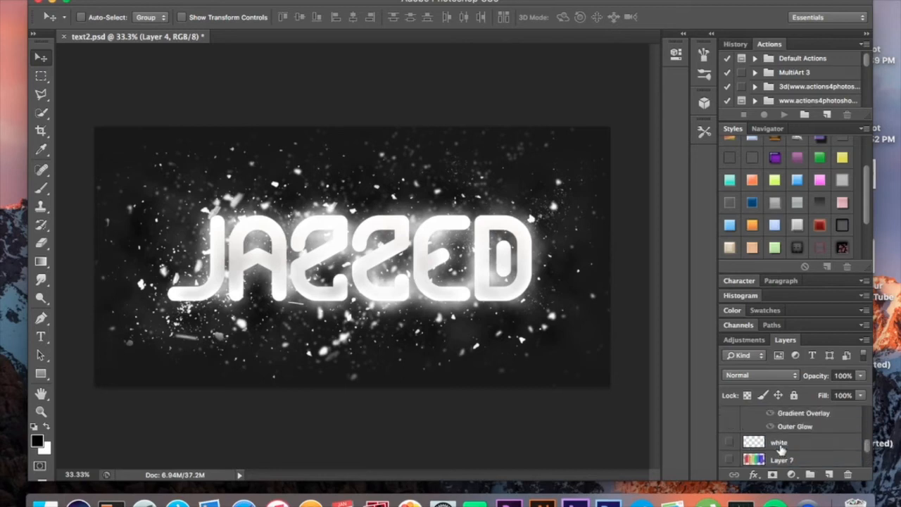
scroll(782, 448, up, 5)
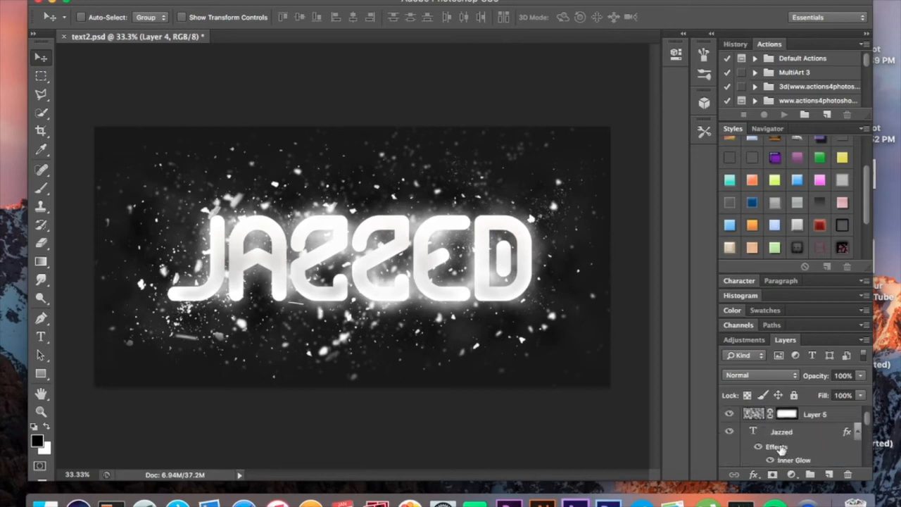
scroll(781, 450, up, 1)
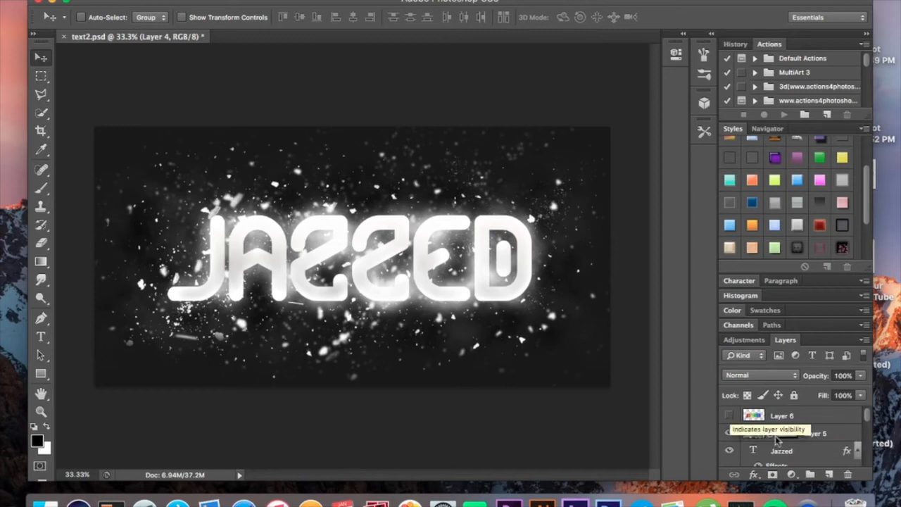
click(828, 474)
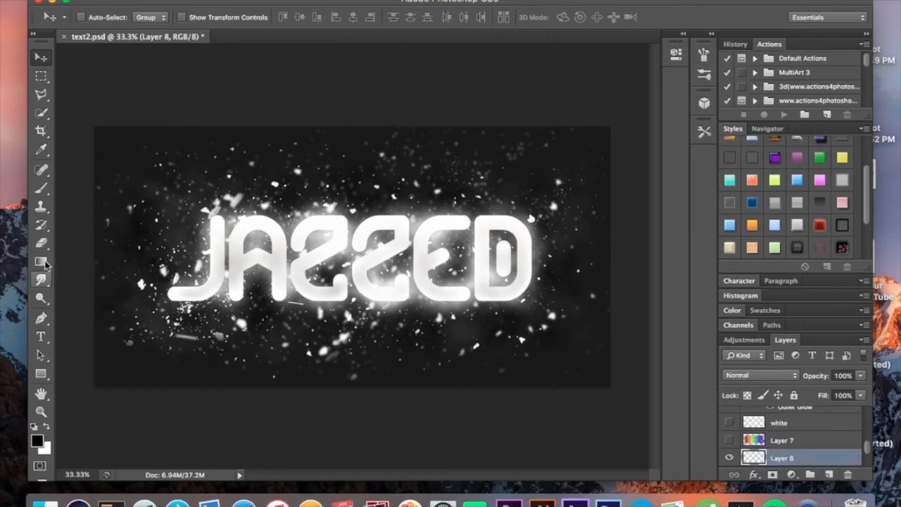
Activate the Brush tool, set its foreground colour to red bd1b1b, and return to the new empty layer.
click(45, 192)
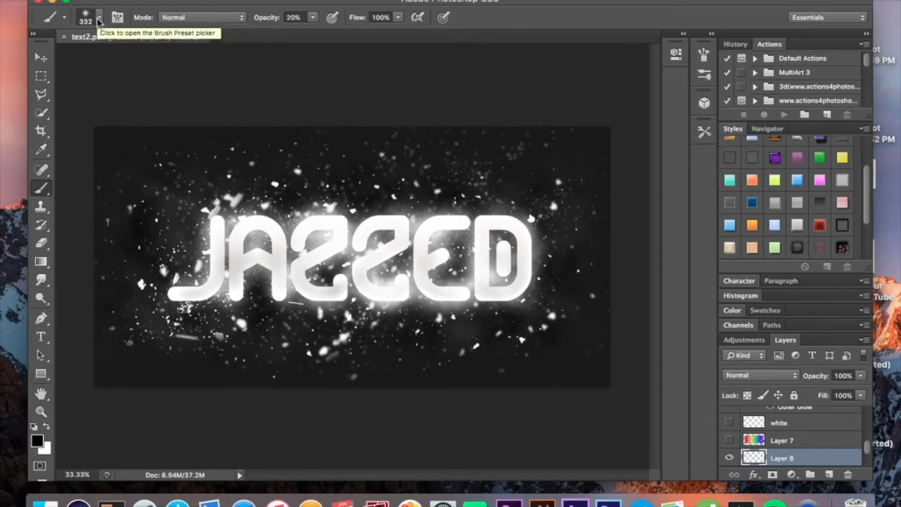
click(732, 313)
click(732, 398)
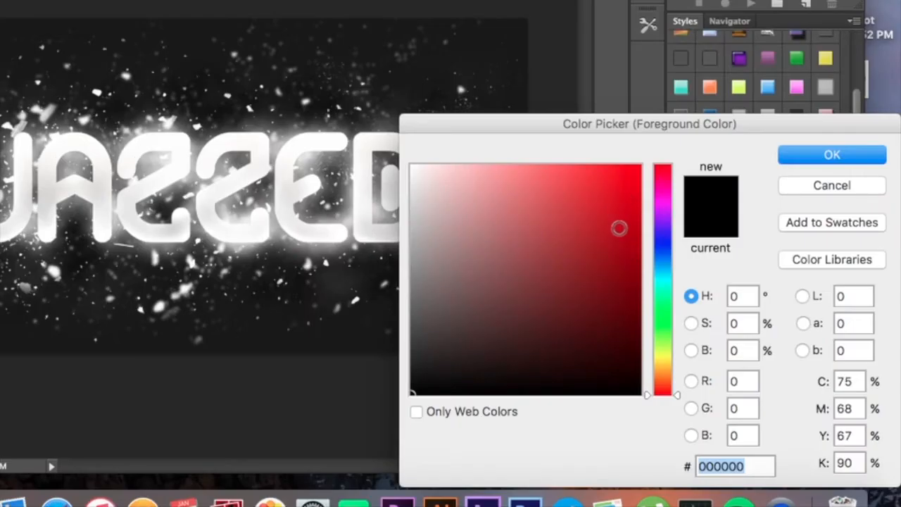
mouse_move(619, 228)
mouse_down()
mouse_move(627, 242)
mouse_move(609, 224)
mouse_up()
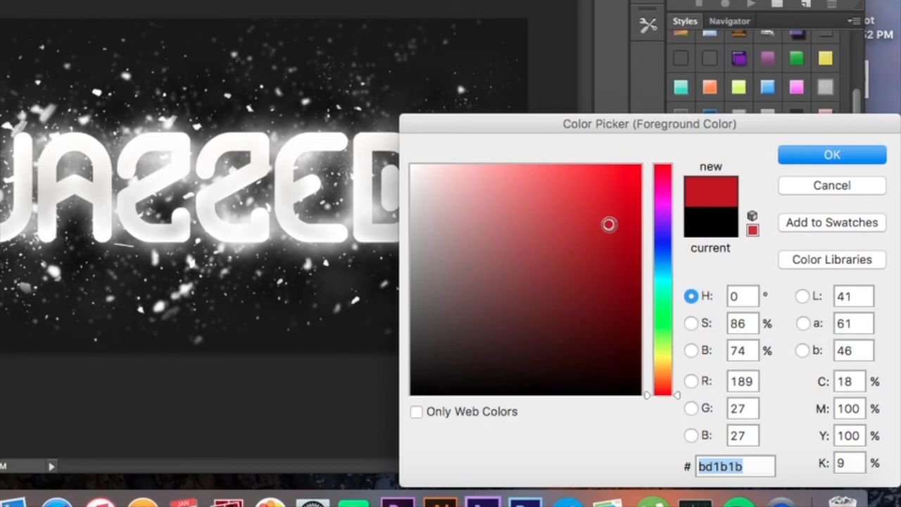
key(Return)
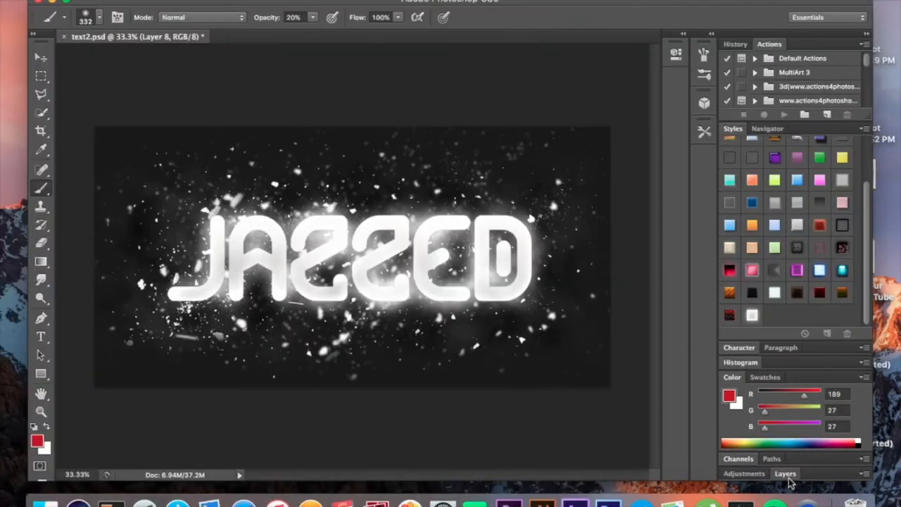
click(757, 466)
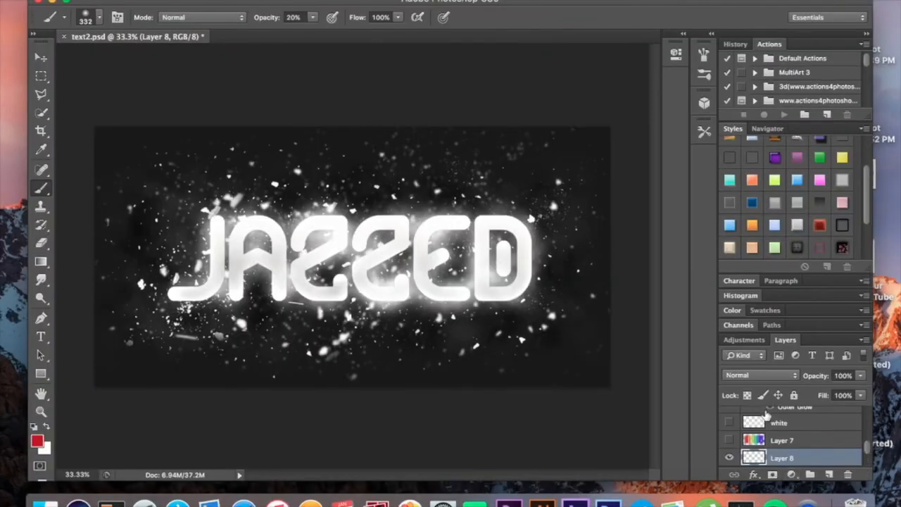
Delete the empty layer above Layer 4 and add a new layer above Layer 6 with the Overlay blend mode.
key(Delete)
key(Delete)
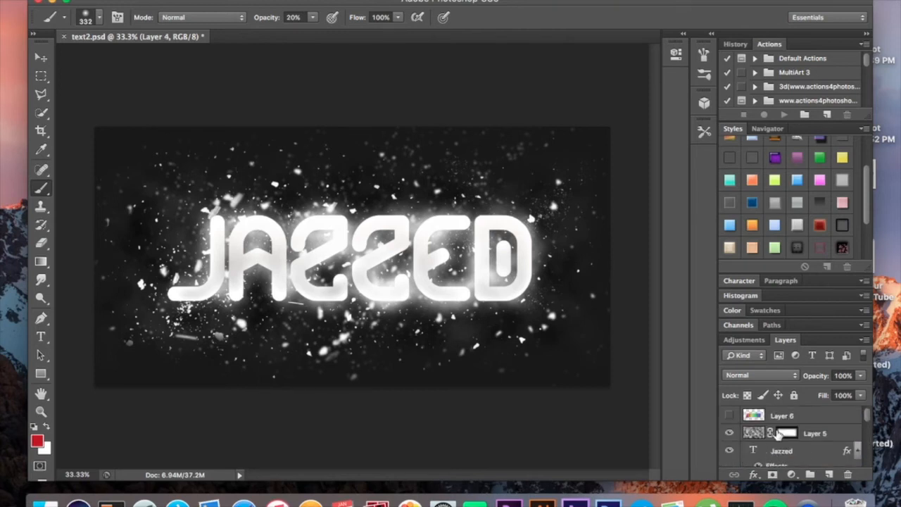
click(826, 475)
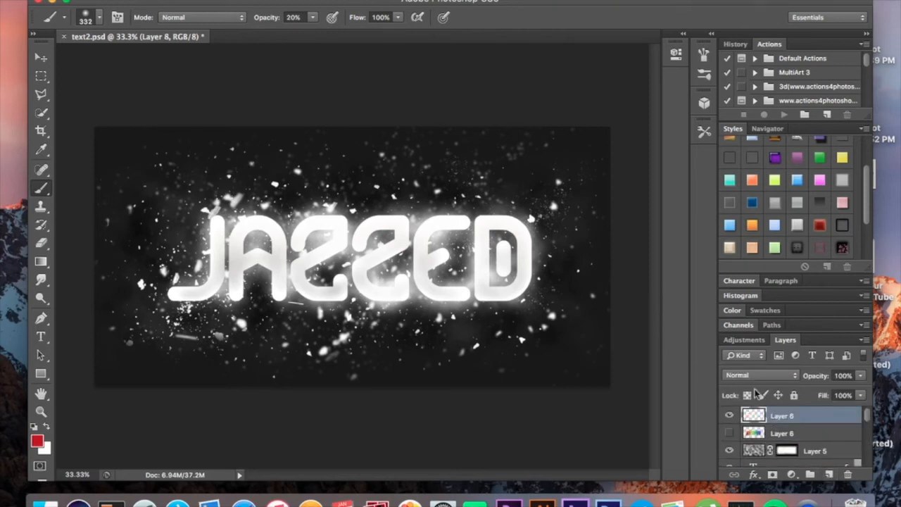
click(761, 378)
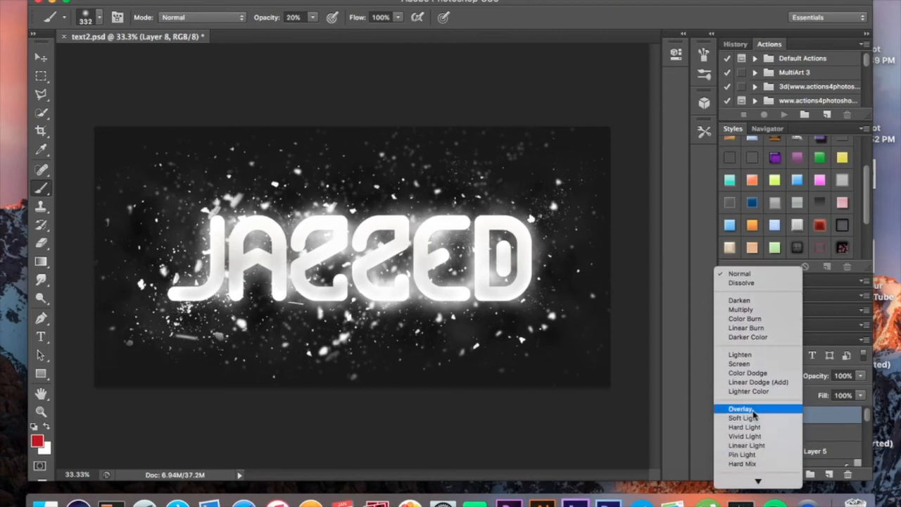
click(740, 409)
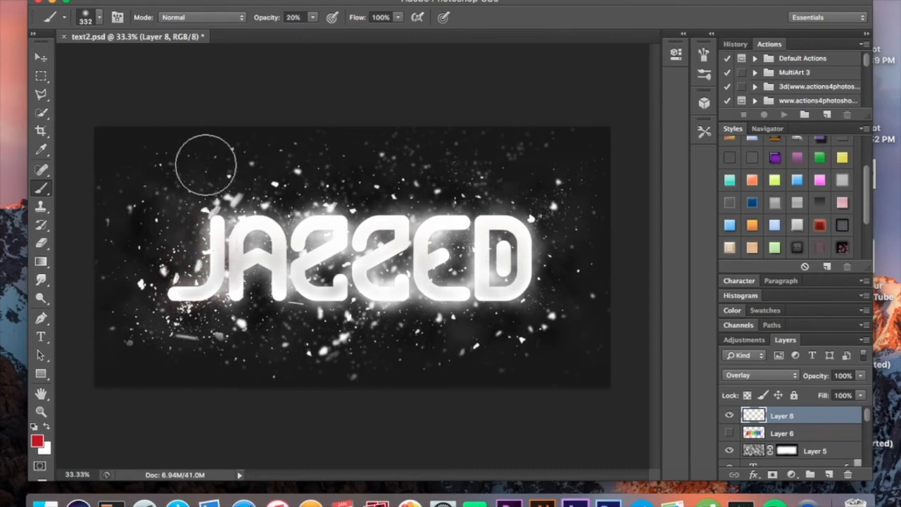
Raise the brush opacity to 100% and paint the red glow over the letter J on the Overlay layer.
click(312, 18)
drag(319, 35, 415, 25)
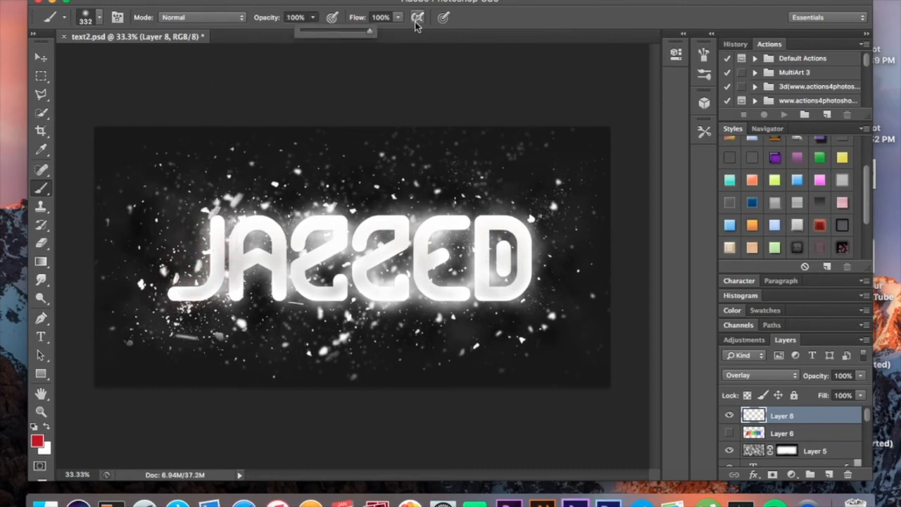
click(200, 230)
mouse_move(201, 230)
mouse_down()
mouse_move(208, 283)
mouse_move(148, 303)
mouse_move(183, 292)
mouse_up()
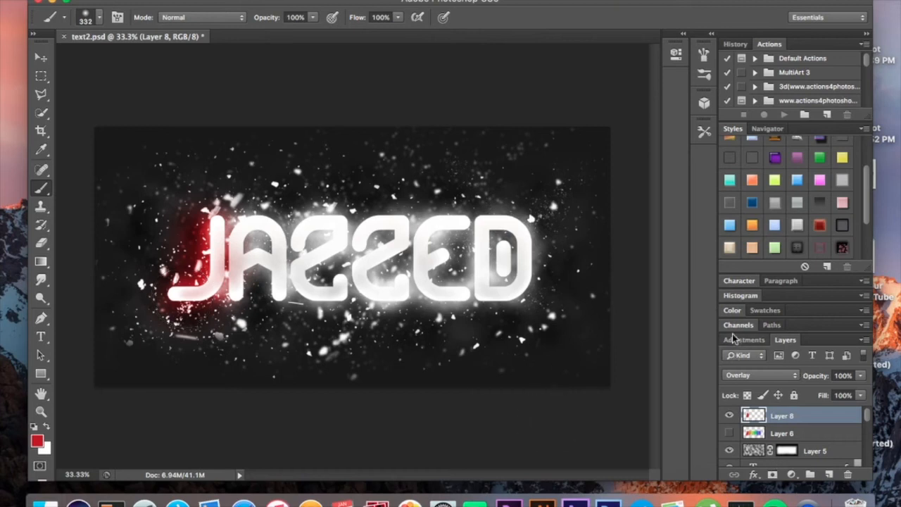
Set the foreground colour to orange (RGB 189, 107, 27) and brush it over the letter A.
click(732, 310)
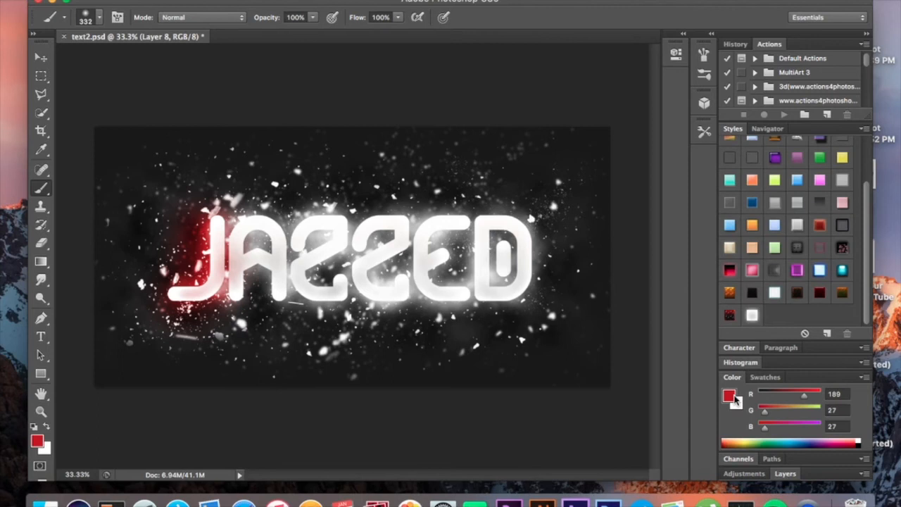
click(736, 397)
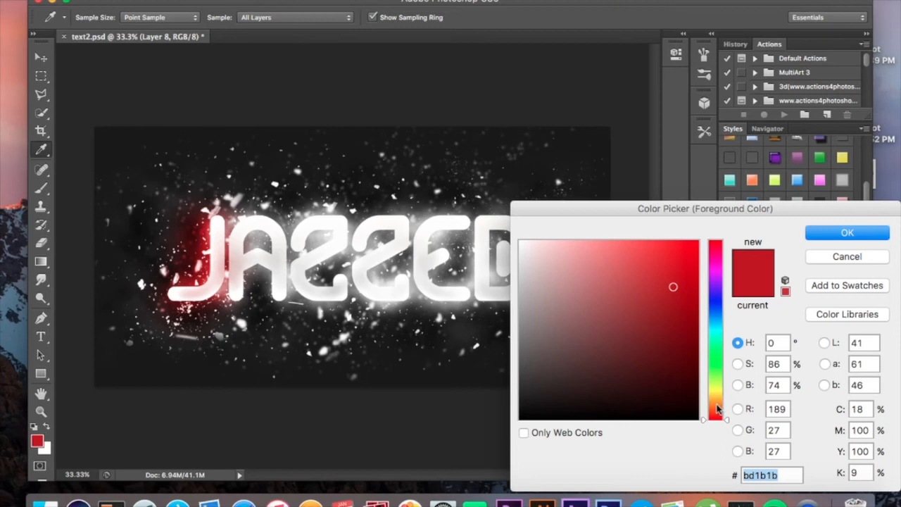
click(718, 408)
key(Return)
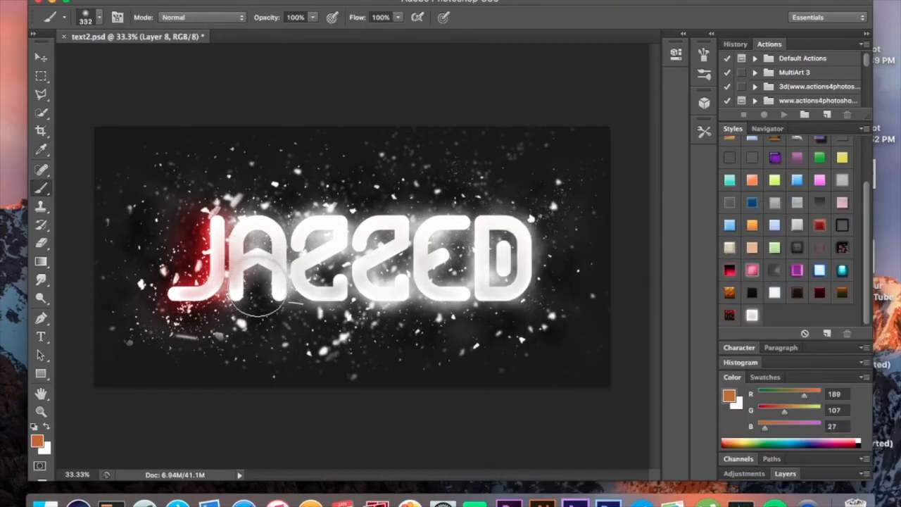
mouse_move(259, 295)
mouse_down()
mouse_move(262, 250)
mouse_move(246, 219)
mouse_up()
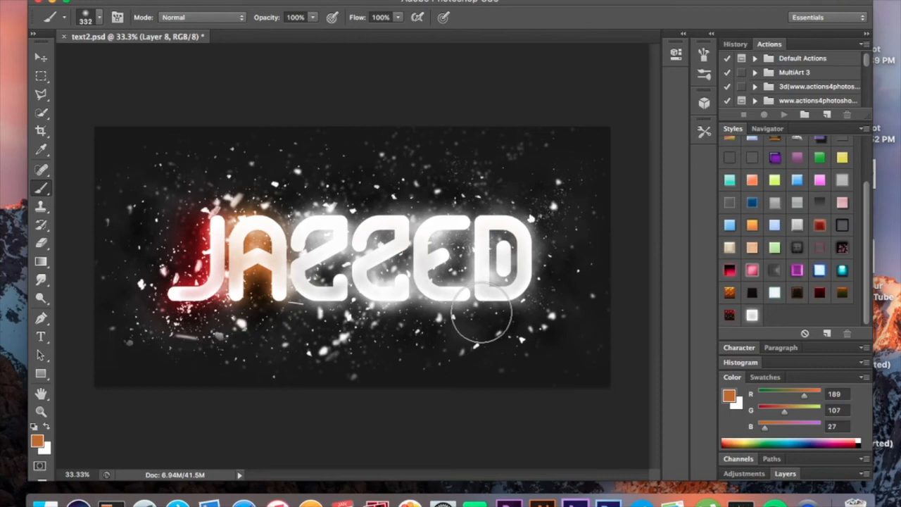
click(730, 399)
click(863, 259)
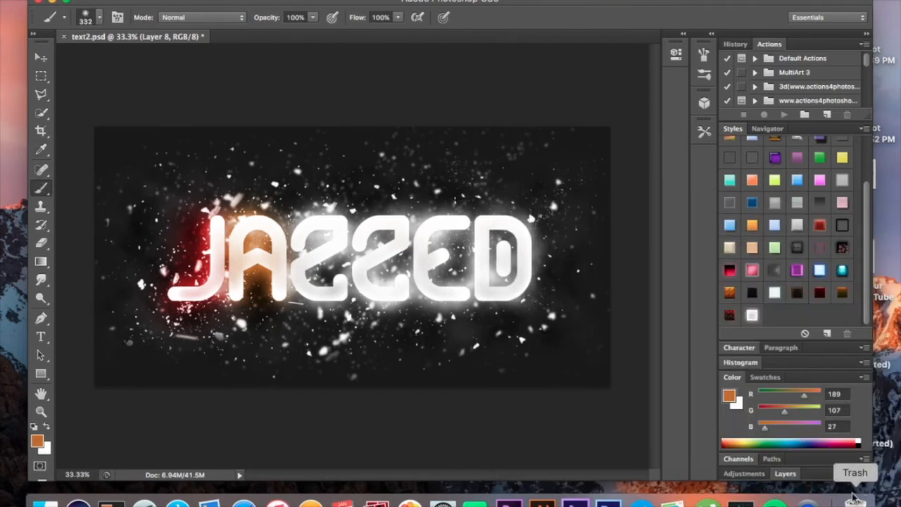
Delete the layer with the red and orange strokes and turn on the visibility of Layer 6.
click(791, 475)
key(BackSpace)
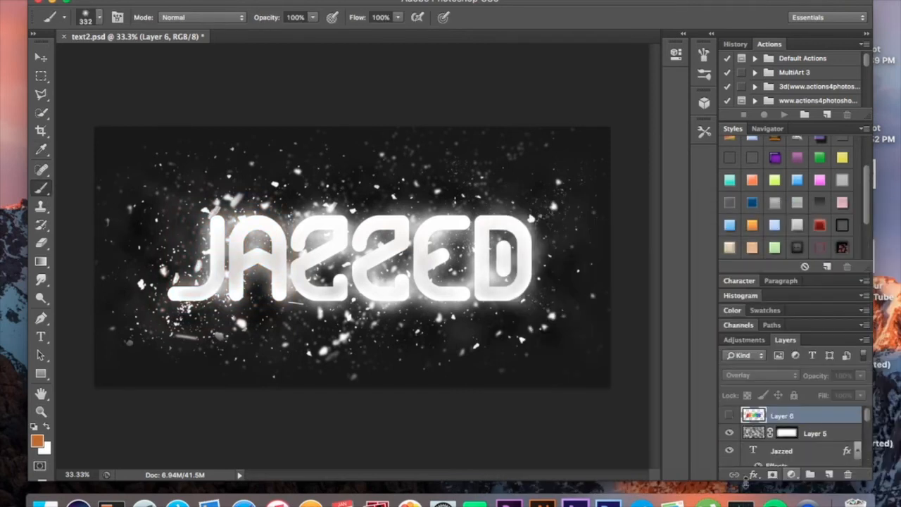
click(730, 415)
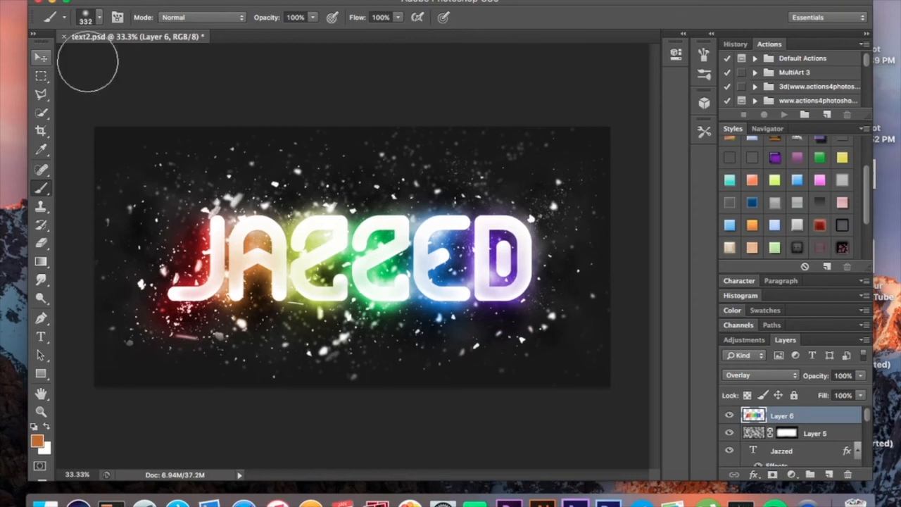
Turn on the visibility of Layer 7, the rainbow-coloured layer between the white layer and Layer 4.
scroll(764, 449, down, 5)
scroll(764, 449, down, 3)
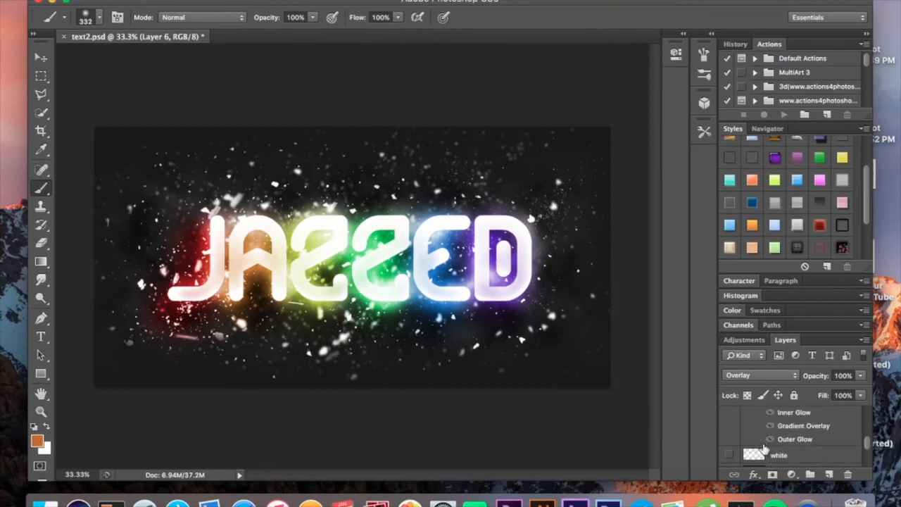
scroll(764, 449, up, 1)
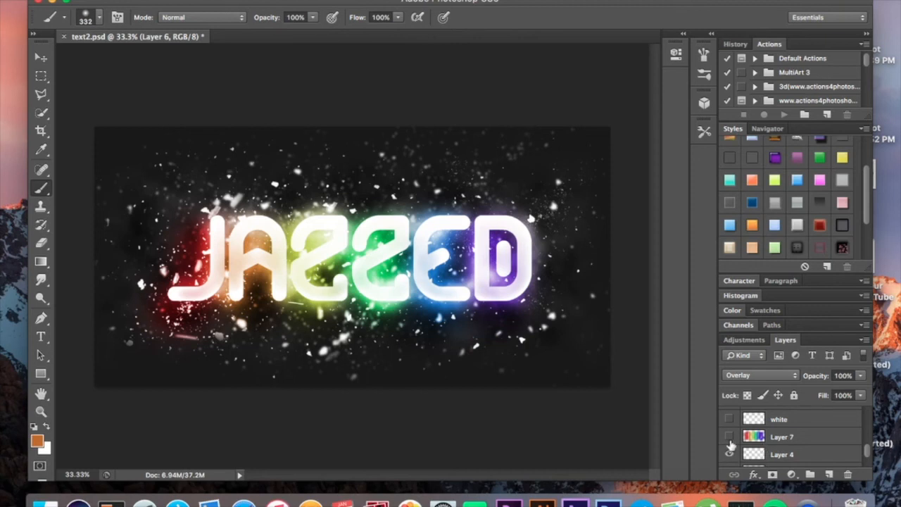
scroll(733, 445, down, 2)
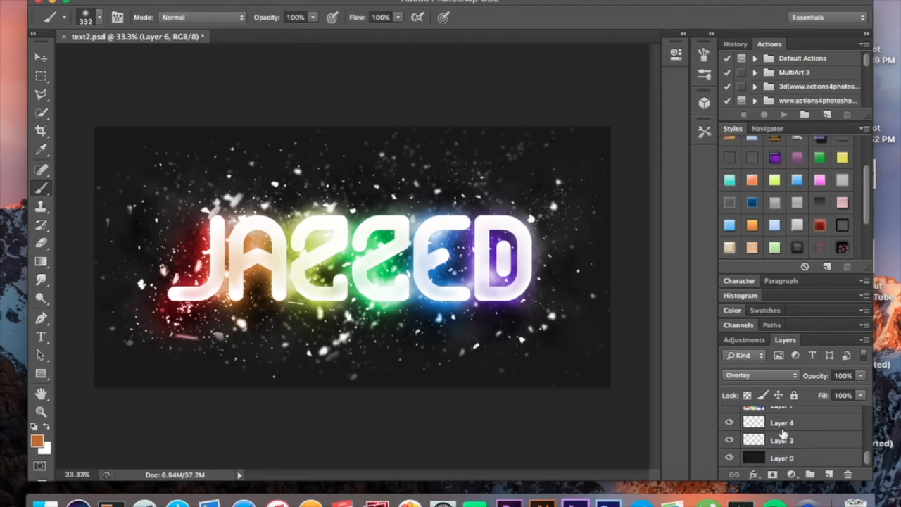
scroll(783, 434, up, 2)
click(729, 442)
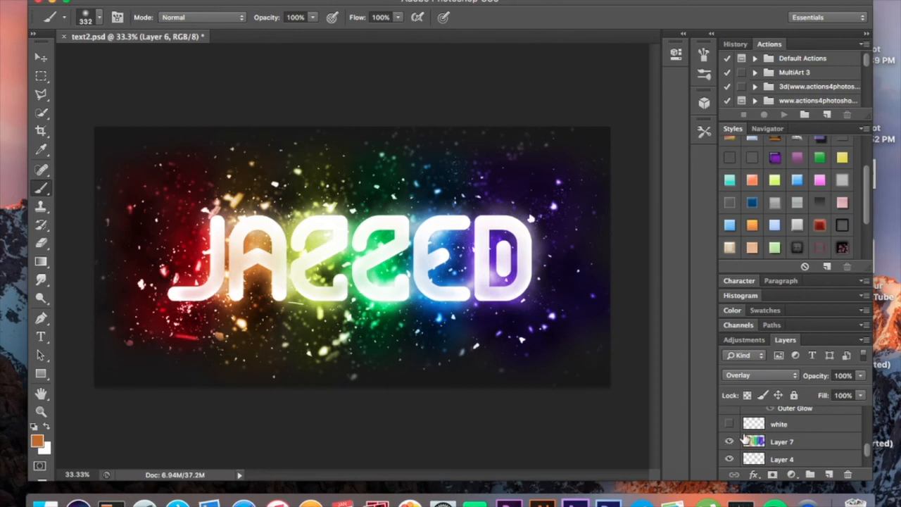
Turn on and select the white layer, and switch its visibility off and on to compare the effect.
click(730, 424)
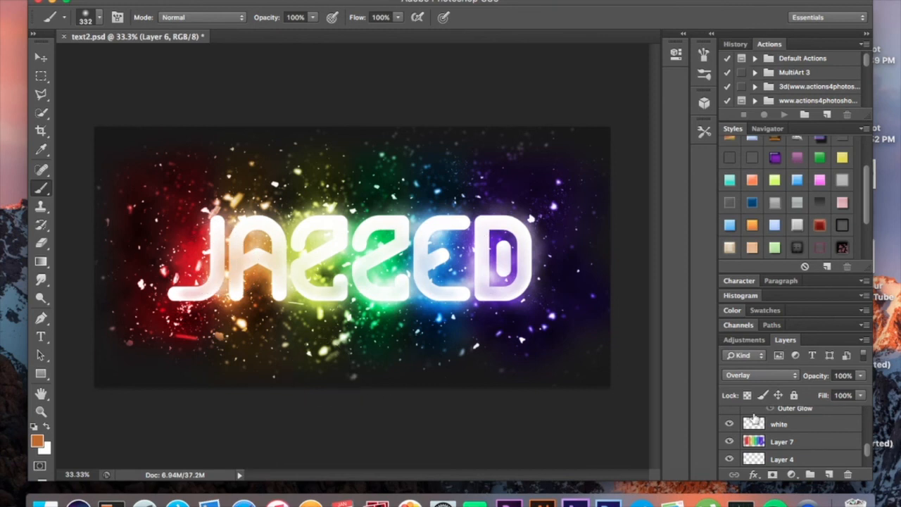
click(780, 425)
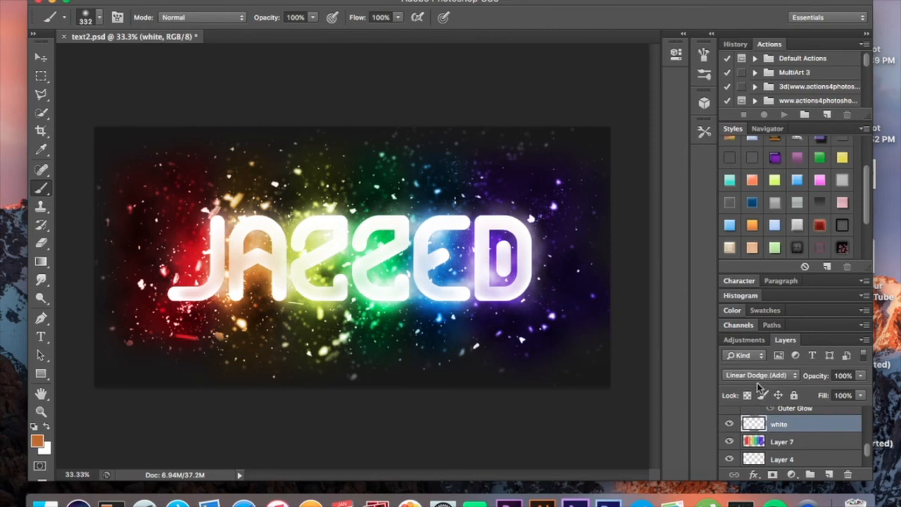
click(730, 424)
click(730, 424)
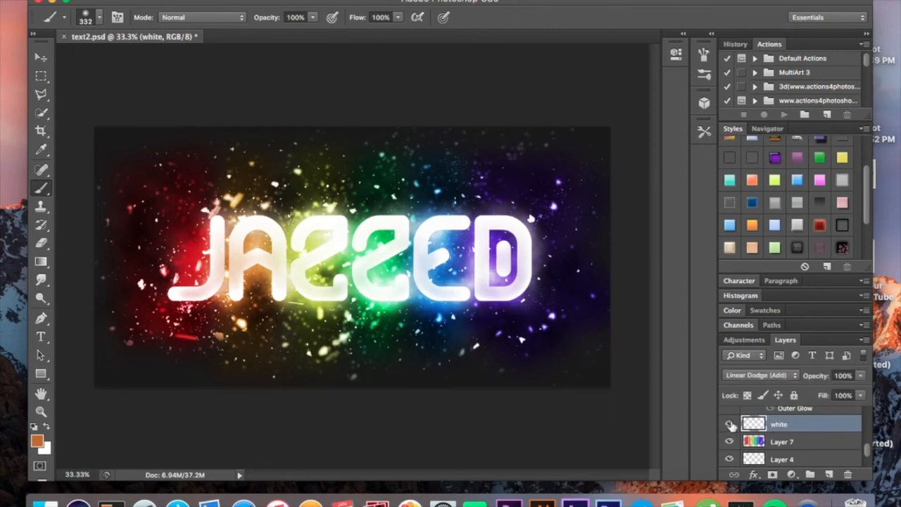